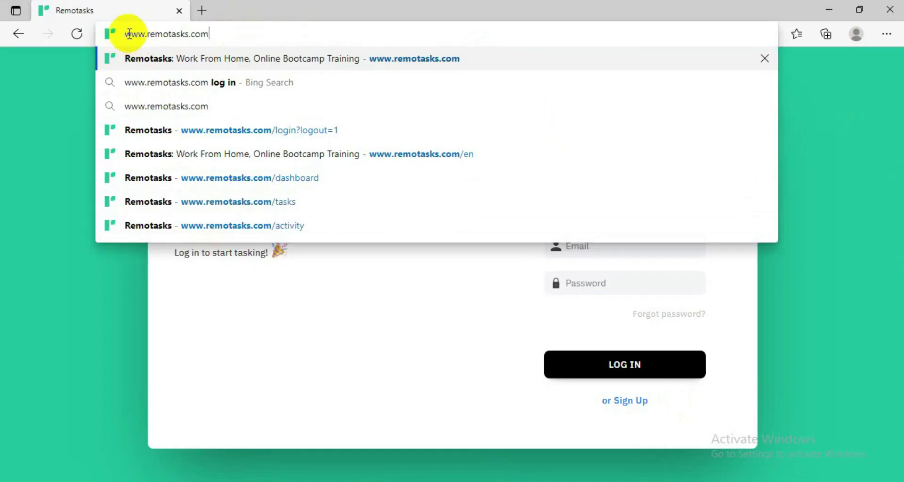
pyautogui.moveTo(124, 34); pyautogui.dragTo(228, 33)
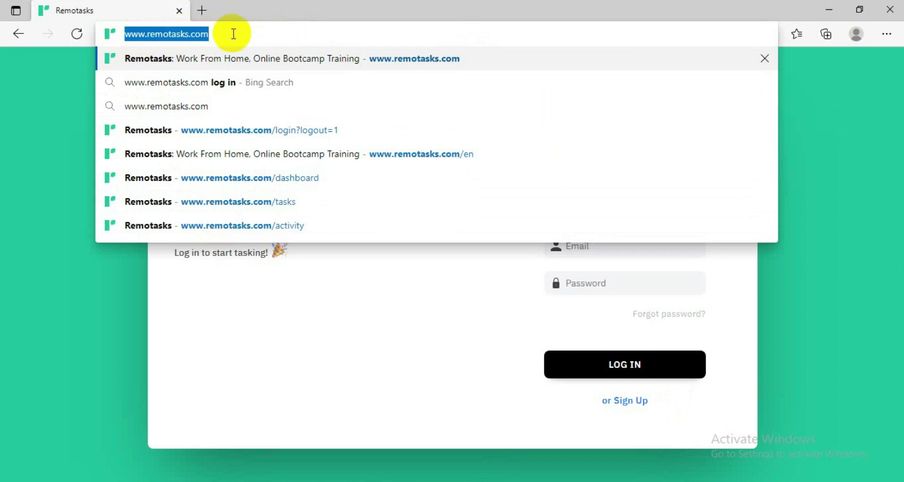
pyautogui.press('Return')
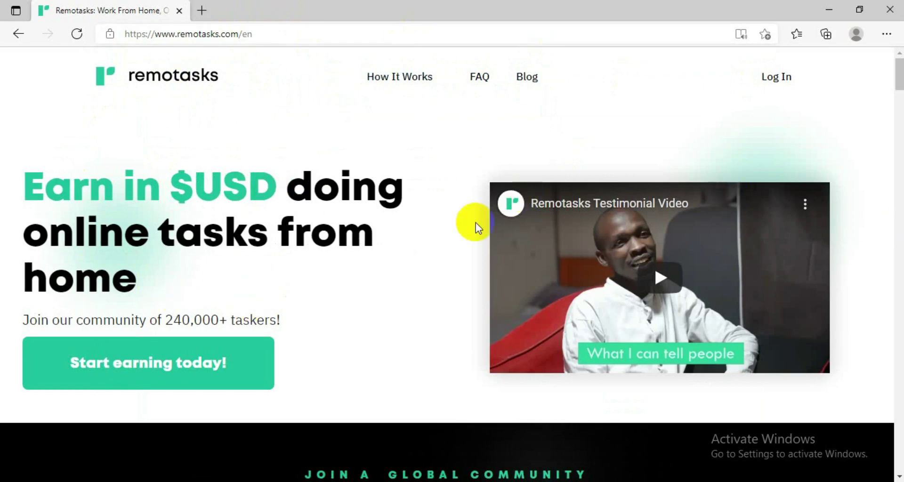
pyautogui.scroll(-2, 242, 228)
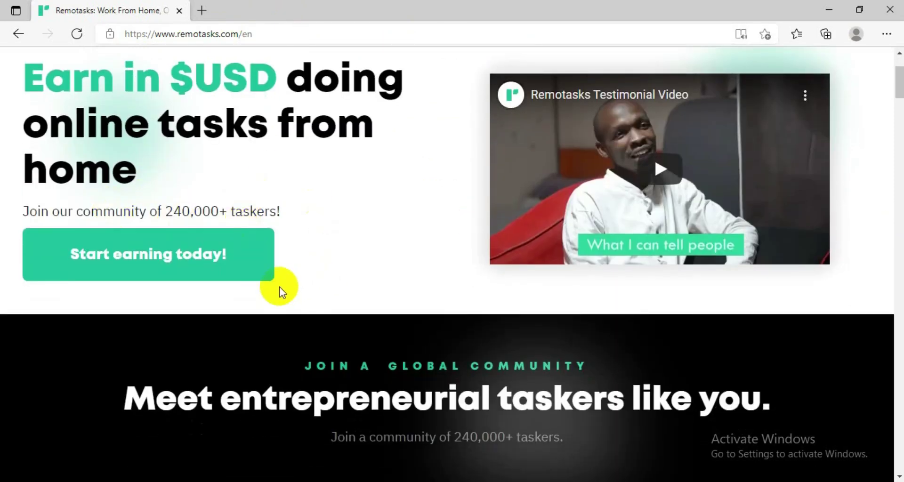
# Start sign-up, agree to the Terms of Service and EU DPA, and choose Sign up with Google
pyautogui.click(126, 266)
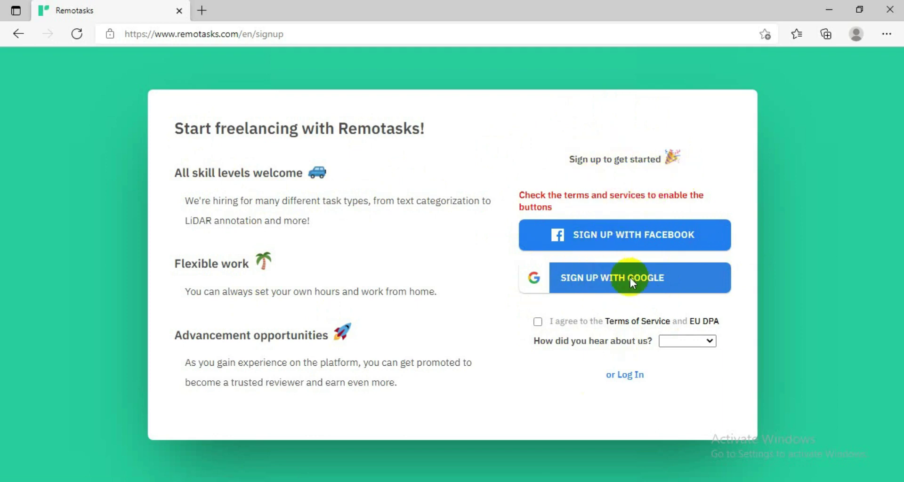
pyautogui.click(538, 322)
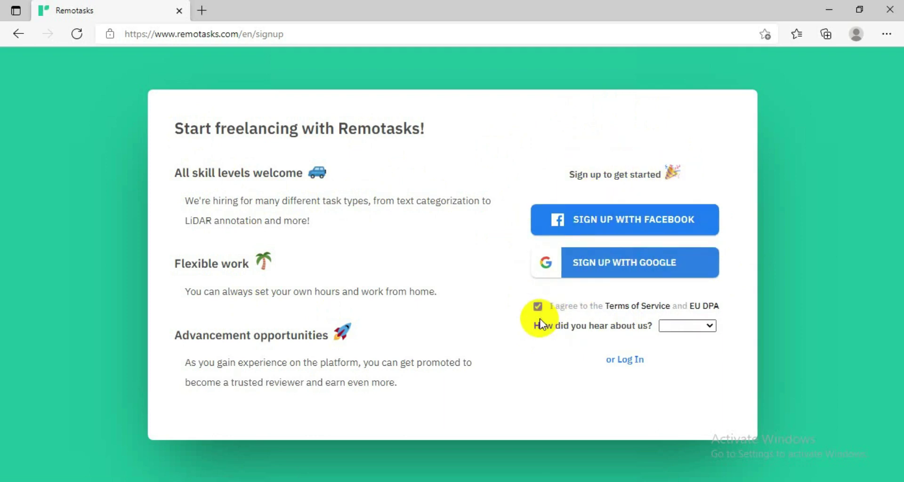
pyautogui.click(691, 324)
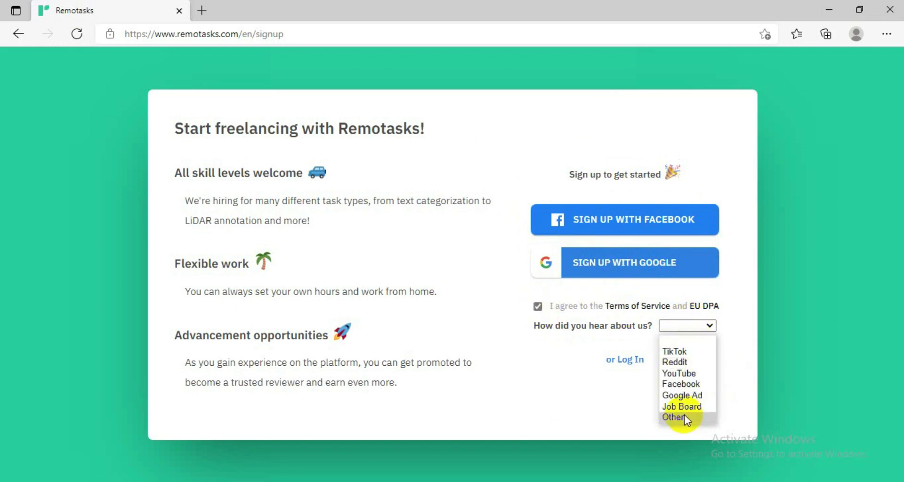
pyautogui.click(549, 360)
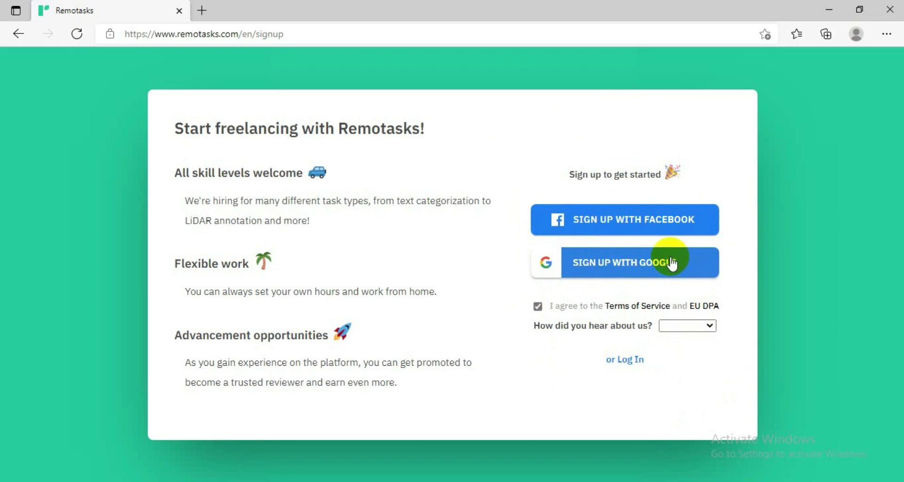
pyautogui.click(641, 262)
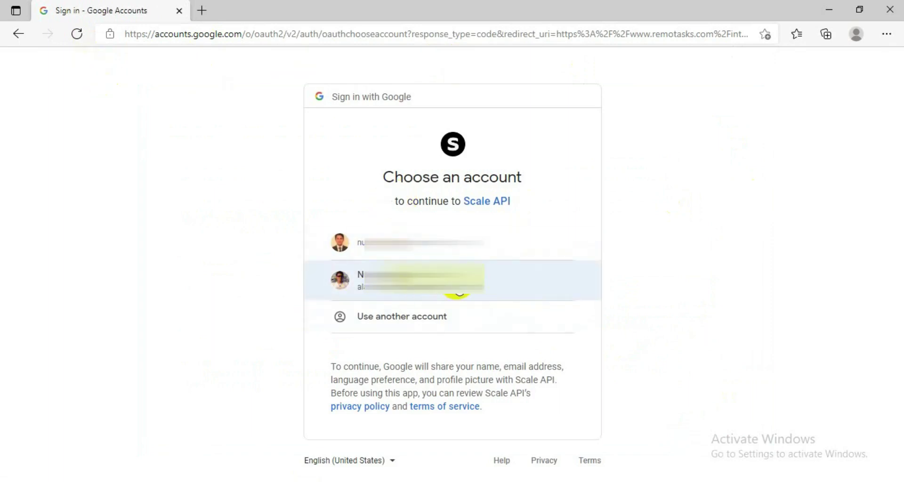
# Sign in with the second account on Google's Choose an account page
pyautogui.click(473, 290)
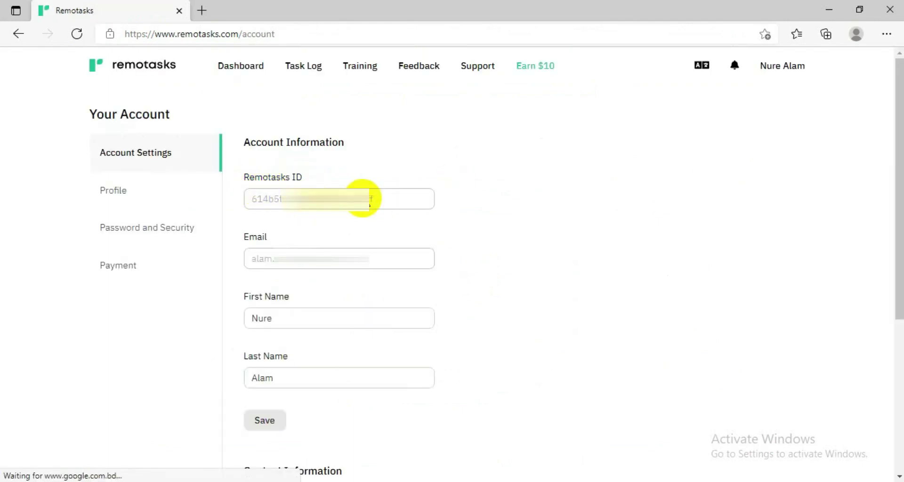
pyautogui.scroll(-1, 595, 202)
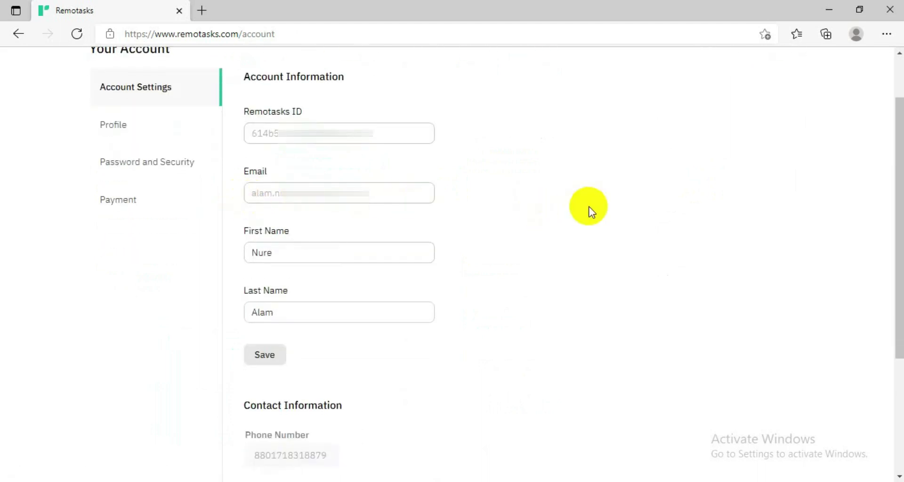
pyautogui.scroll(-1, 591, 211)
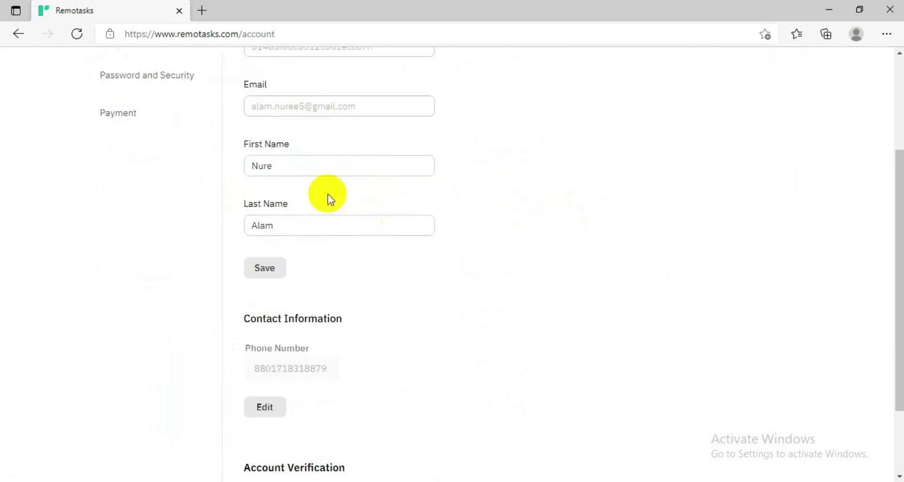
pyautogui.click(322, 169)
pyautogui.click(580, 175)
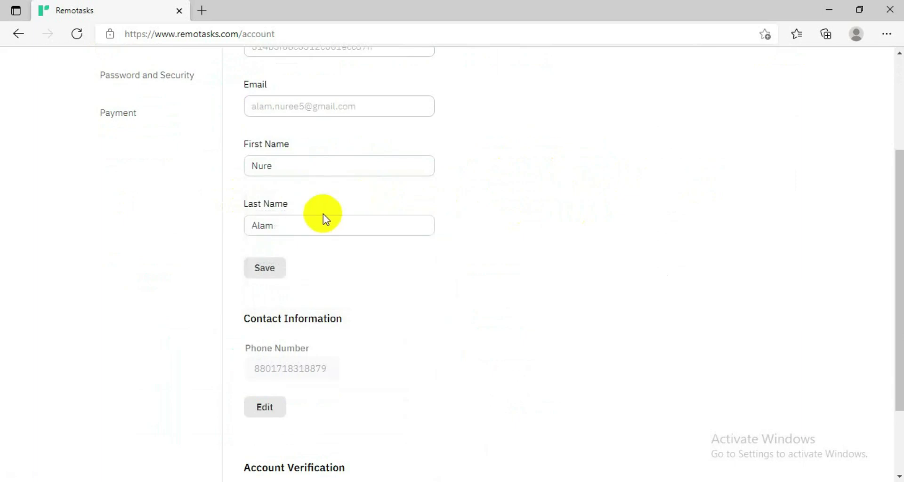
pyautogui.scroll(-2, 470, 272)
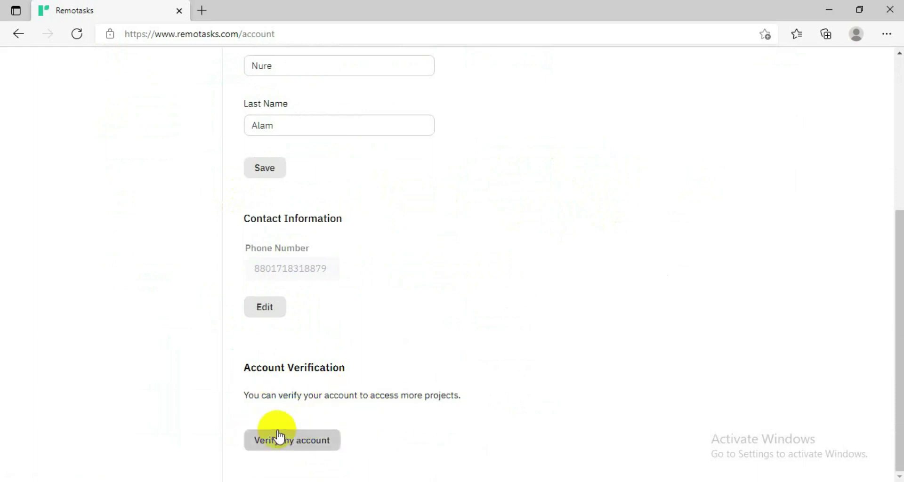
pyautogui.scroll(5, 416, 349)
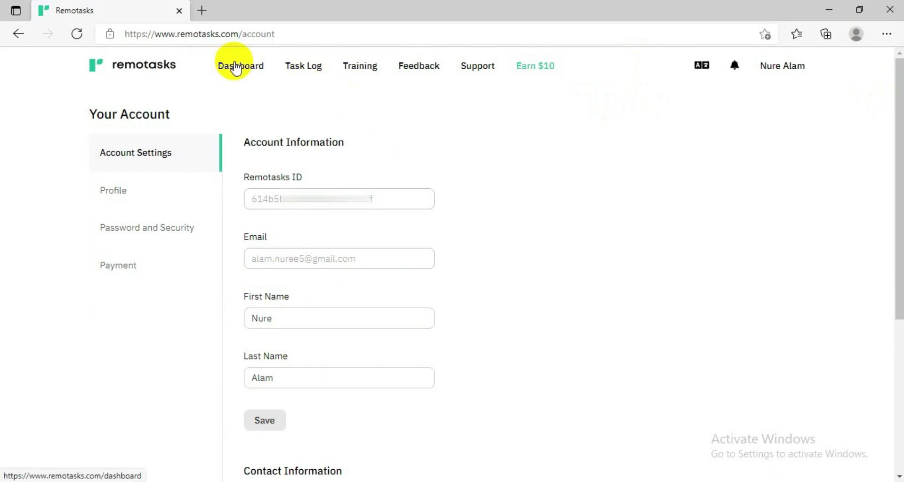
# Open the dashboard and highlight the active project Spectacles Pencil
pyautogui.click(228, 75)
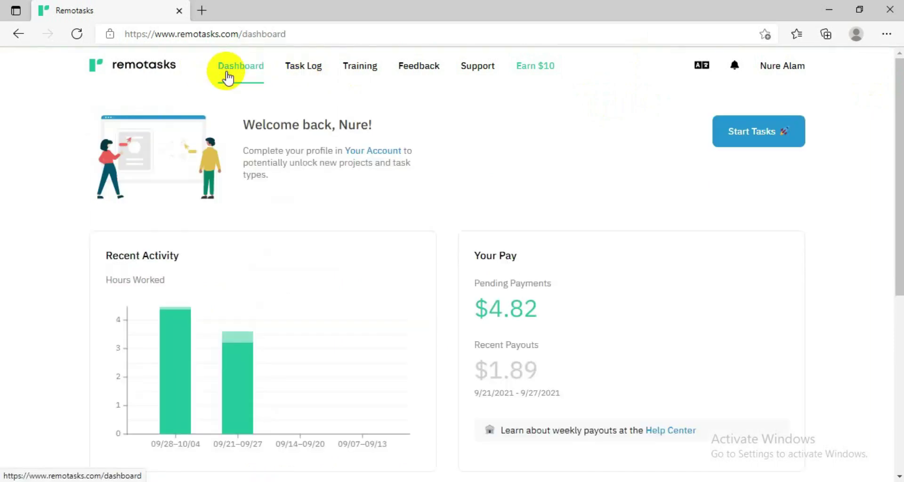
pyautogui.moveTo(253, 349)
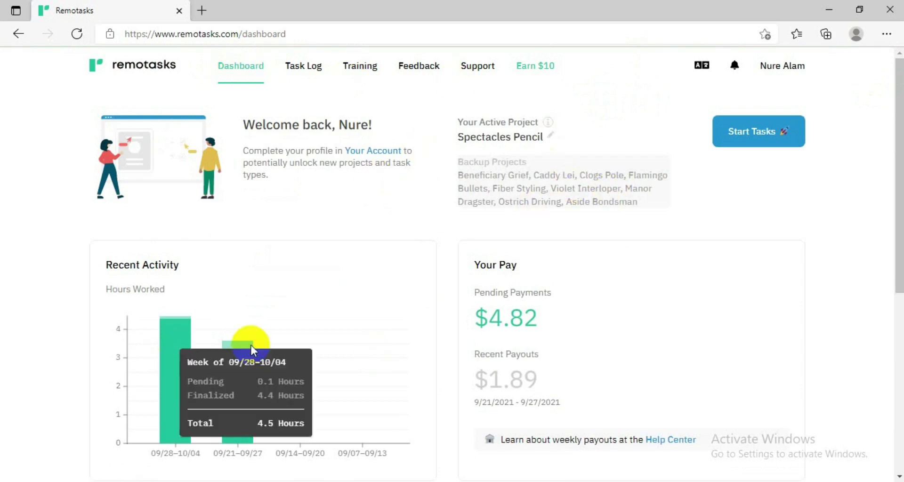
pyautogui.scroll(-6, 253, 350)
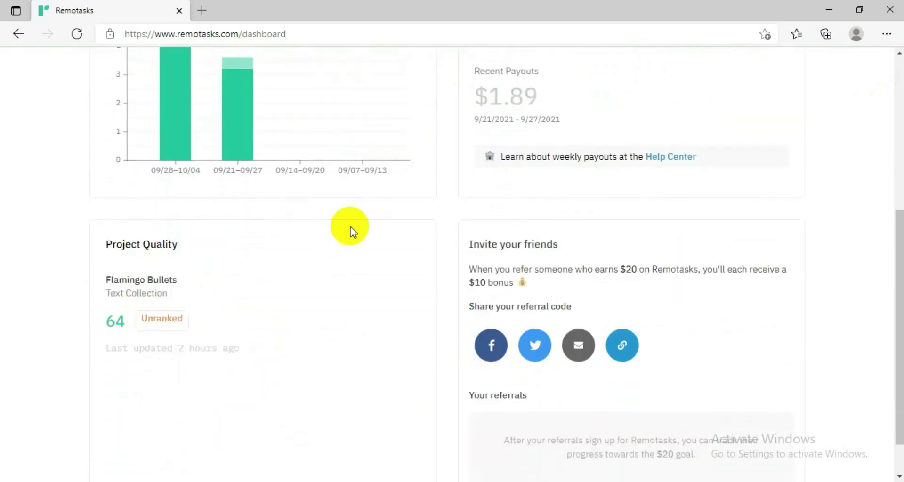
pyautogui.scroll(7, 353, 218)
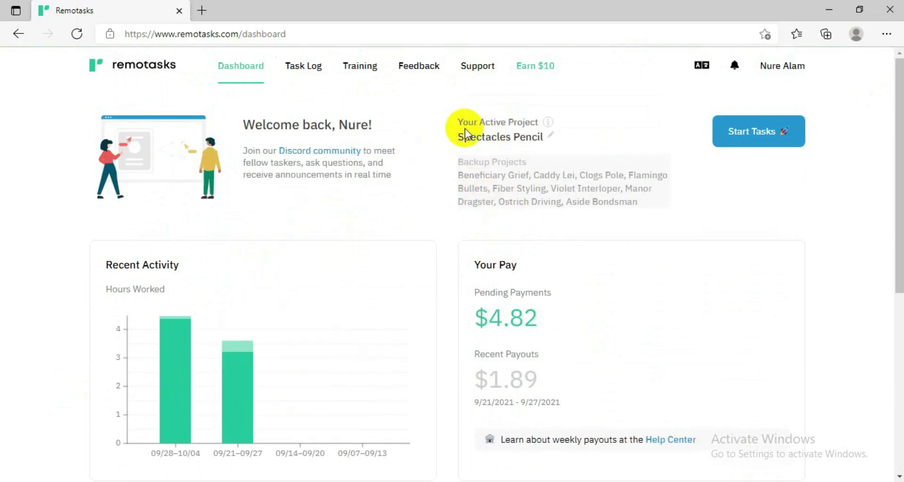
pyautogui.moveTo(460, 120); pyautogui.dragTo(544, 121)
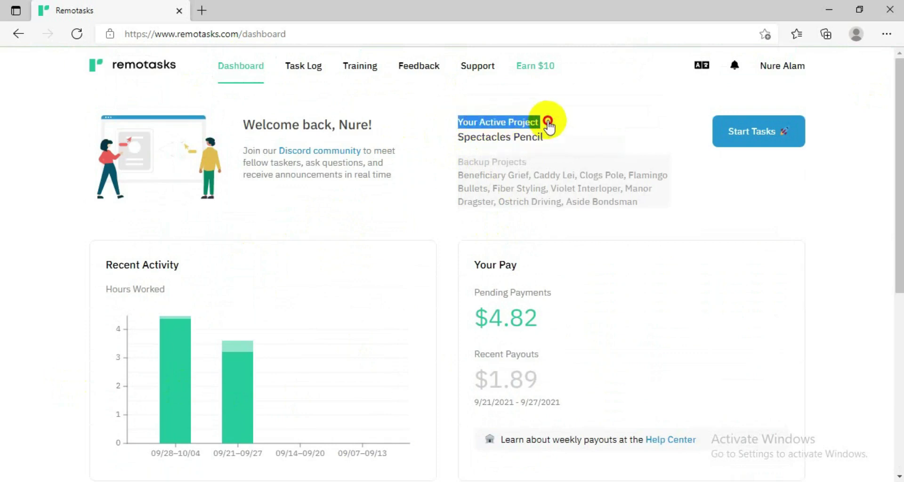
pyautogui.click(573, 114)
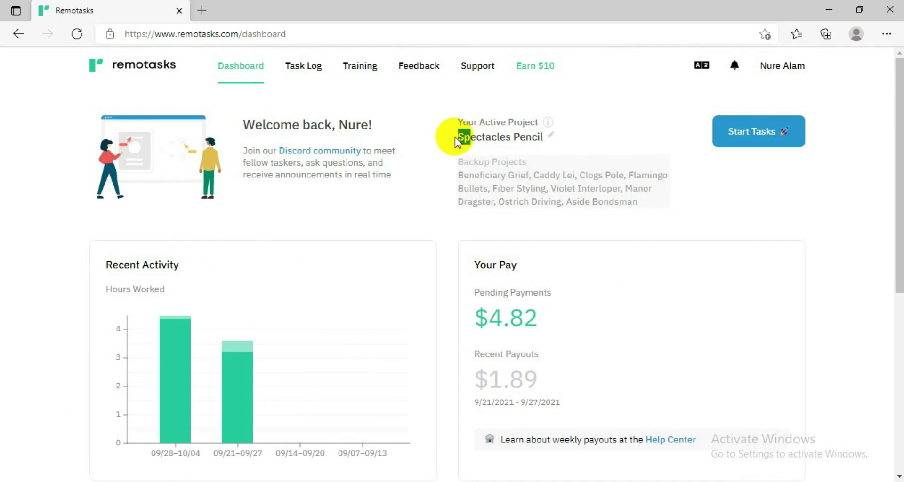
pyautogui.click(448, 137)
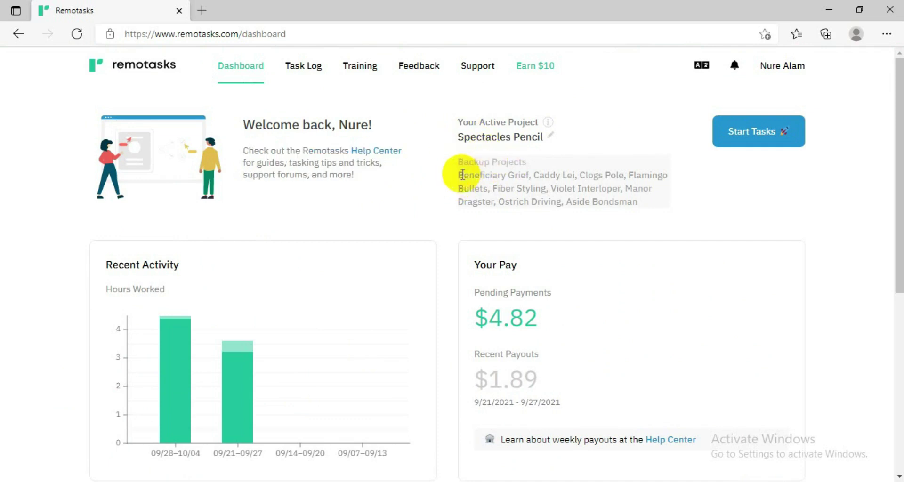
# Highlight the backup projects, including Flamingo Bullets and Caddy Lei, and the $4.82 pending payment
pyautogui.moveTo(460, 175); pyautogui.dragTo(529, 175)
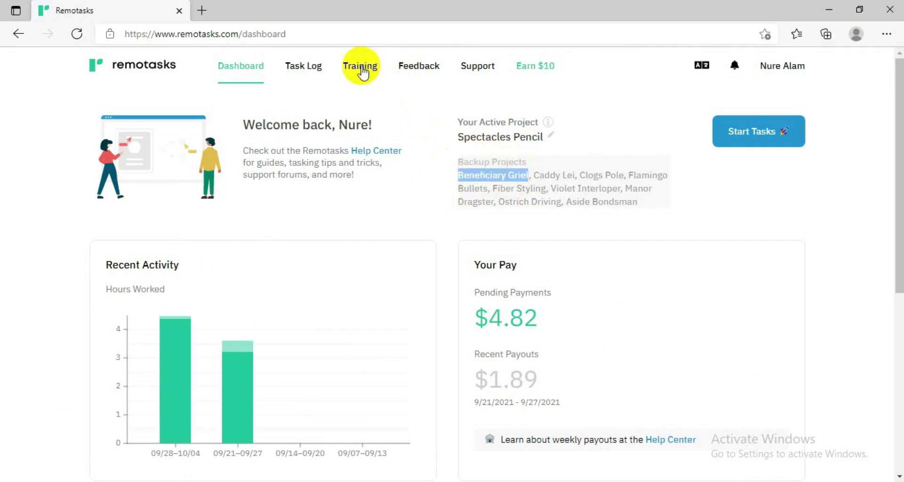
pyautogui.click(578, 110)
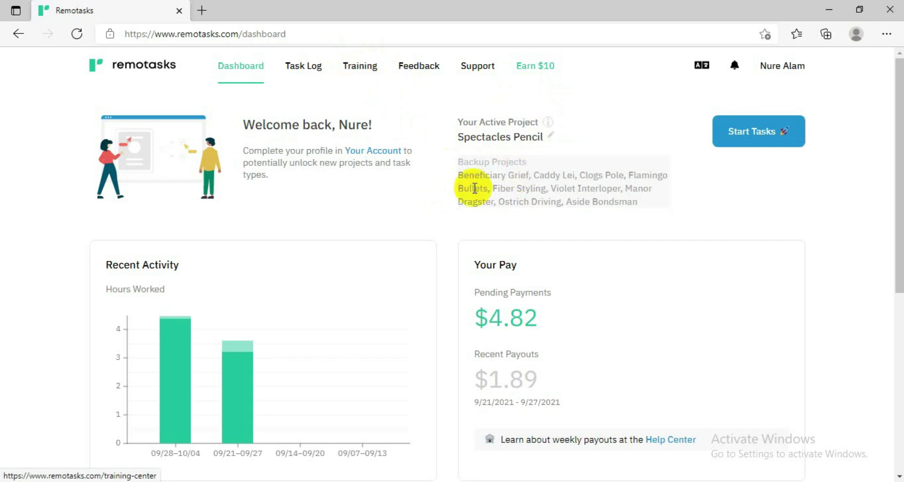
pyautogui.moveTo(458, 175); pyautogui.dragTo(516, 175)
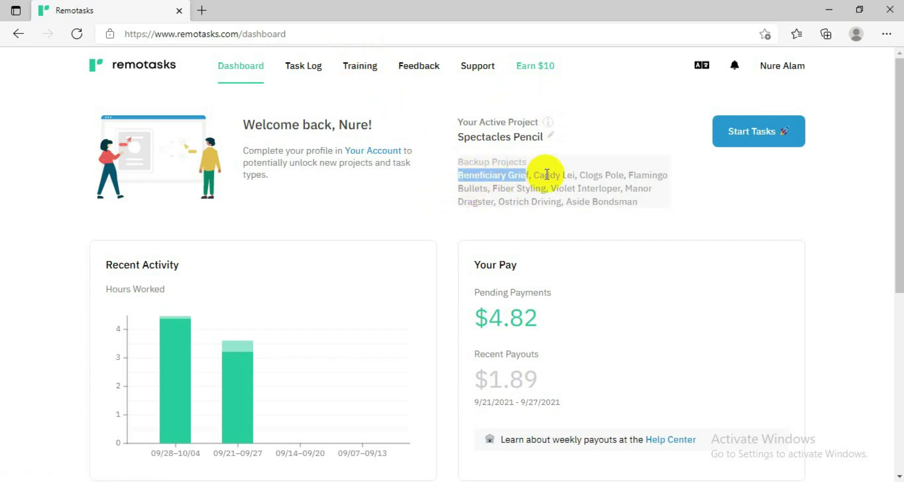
pyautogui.moveTo(533, 175); pyautogui.dragTo(488, 190)
pyautogui.click(597, 174)
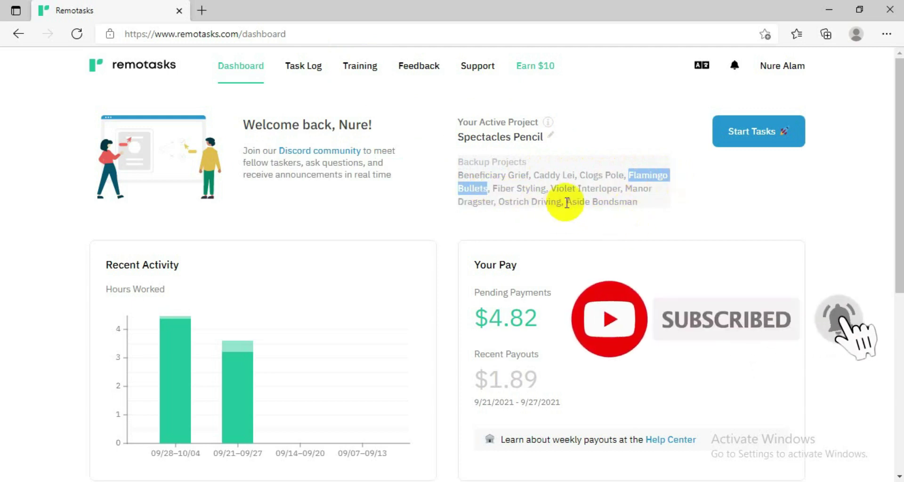
pyautogui.click(497, 181)
pyautogui.moveTo(459, 175); pyautogui.dragTo(688, 207)
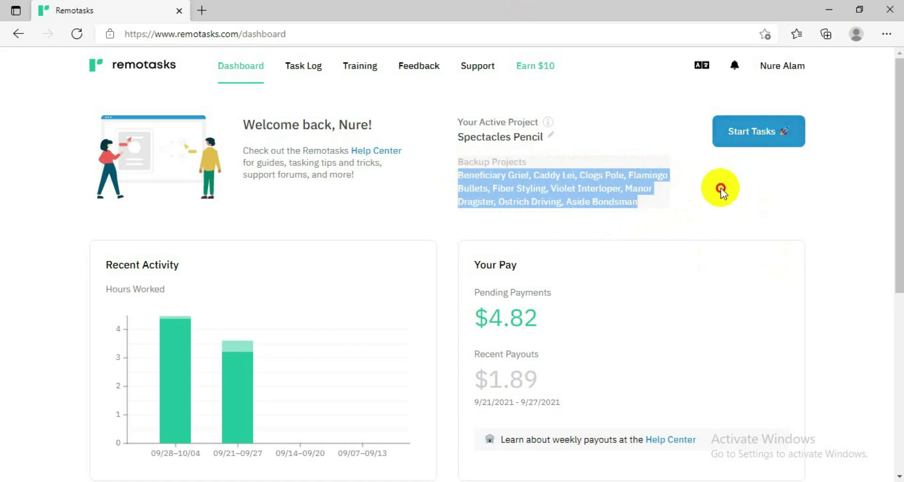
pyautogui.click(720, 190)
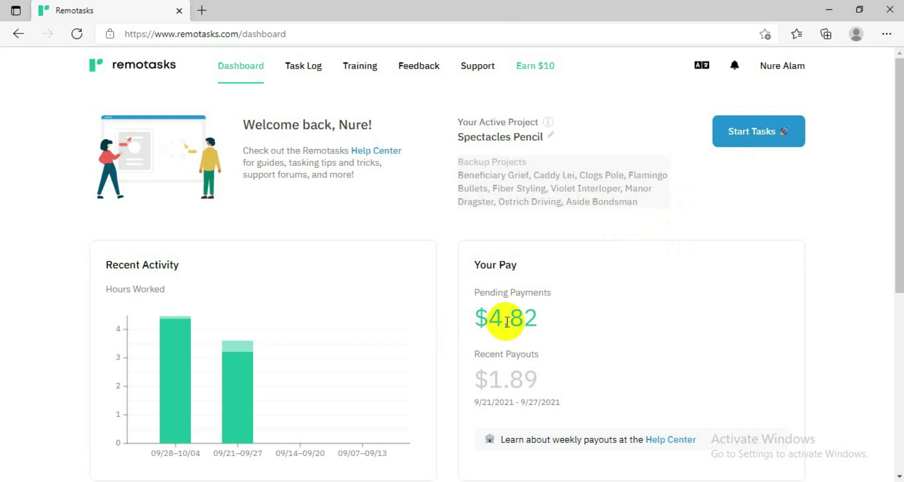
pyautogui.moveTo(485, 316); pyautogui.dragTo(579, 322)
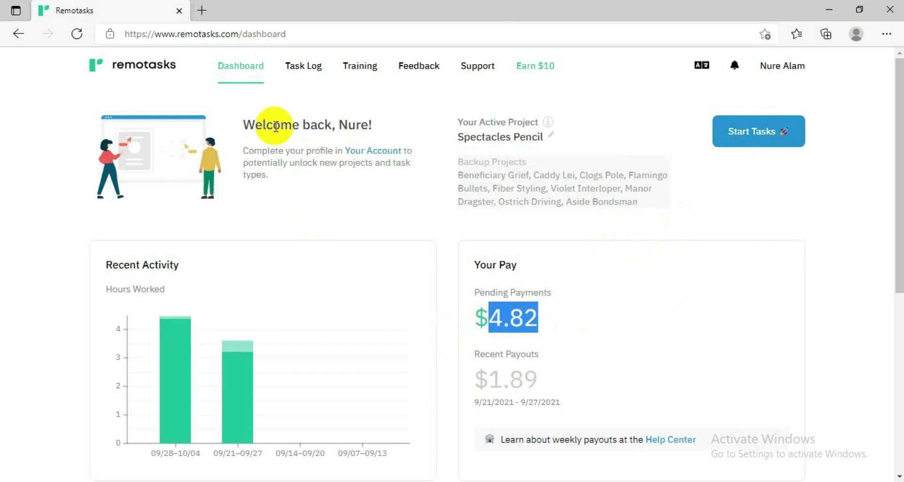
pyautogui.click(356, 68)
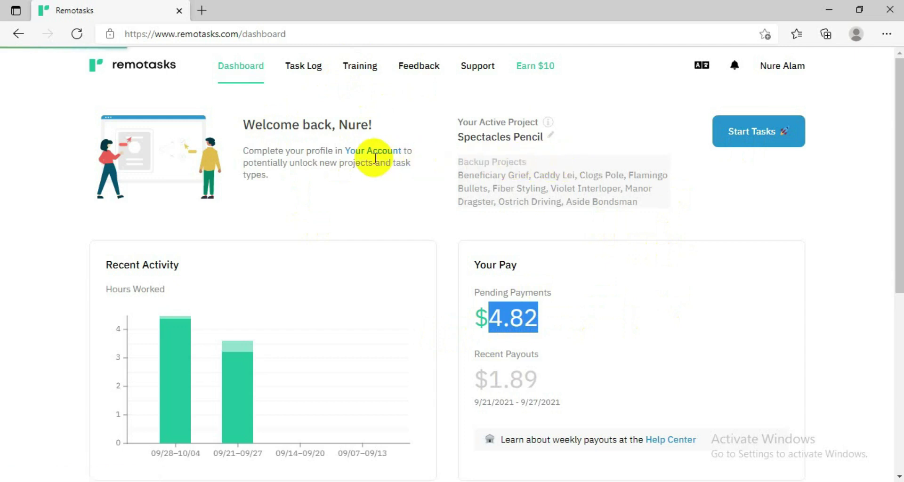
# Scroll the training center project list, then open the Task Log page with its Payout Guide
pyautogui.scroll(-10, 444, 192)
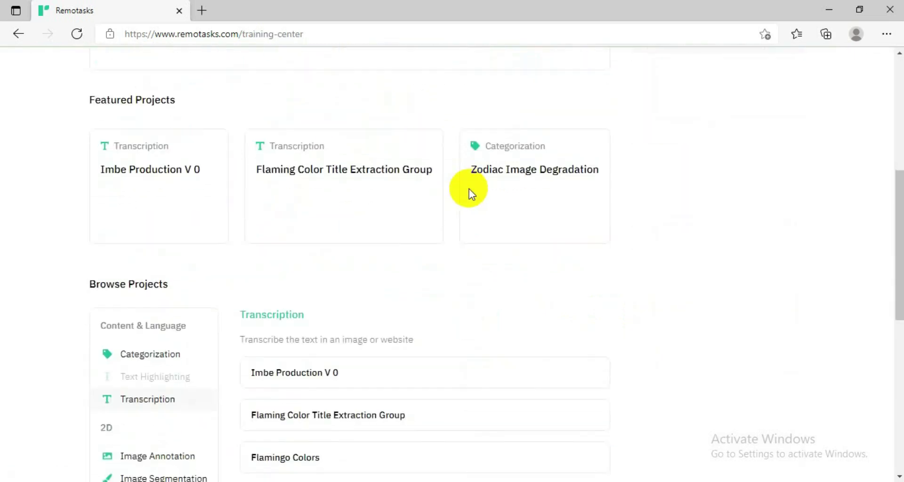
pyautogui.scroll(-1, 419, 207)
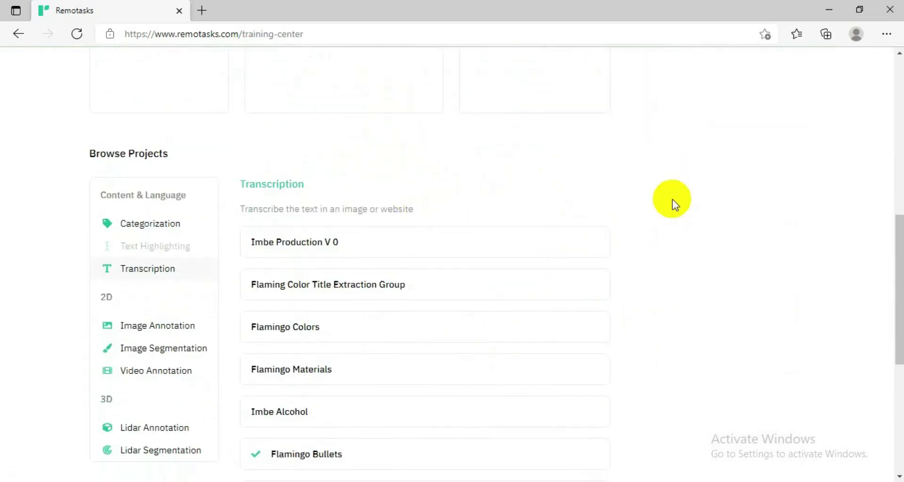
pyautogui.scroll(4, 583, 184)
pyautogui.scroll(-4, 430, 142)
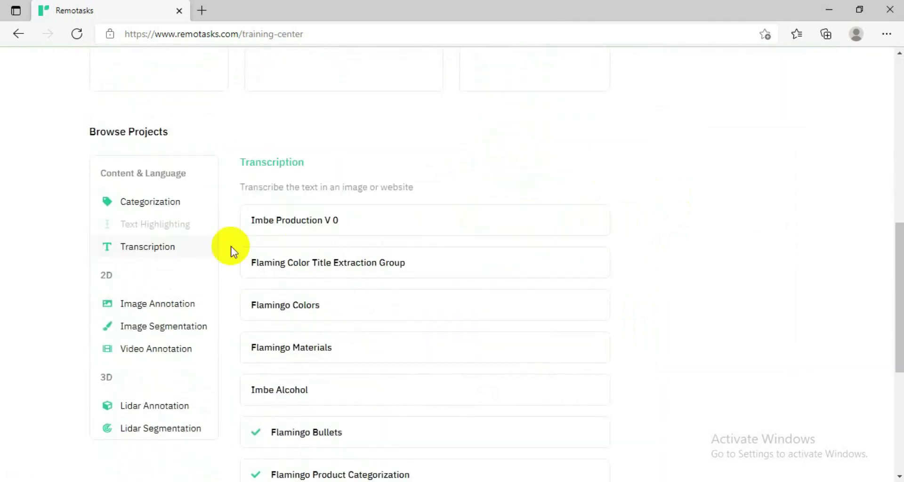
pyautogui.scroll(-2, 612, 177)
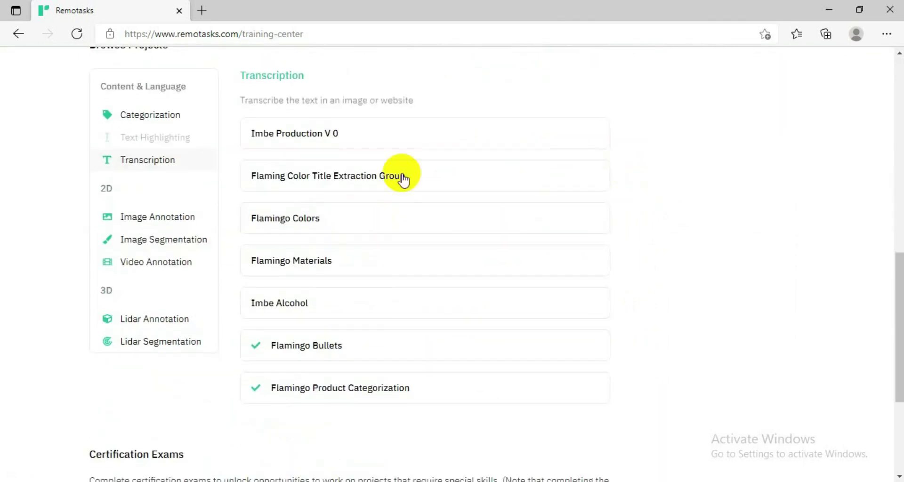
pyautogui.click(363, 358)
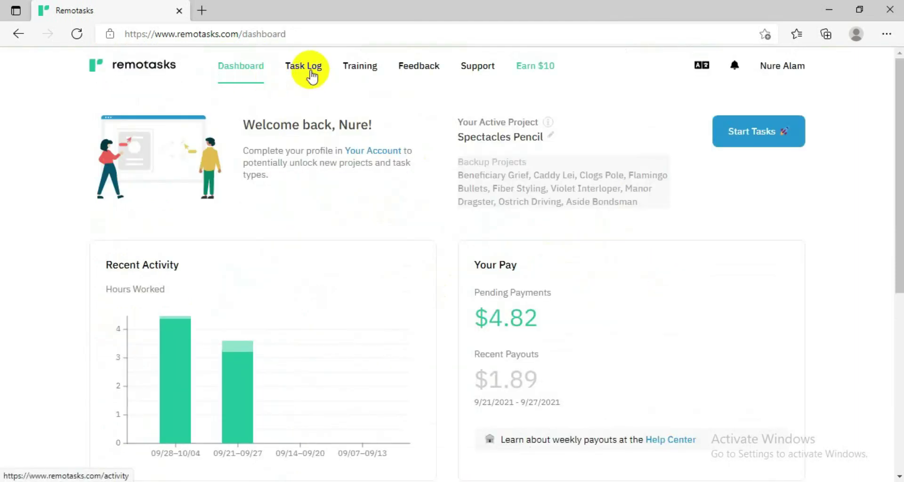
pyautogui.click(311, 76)
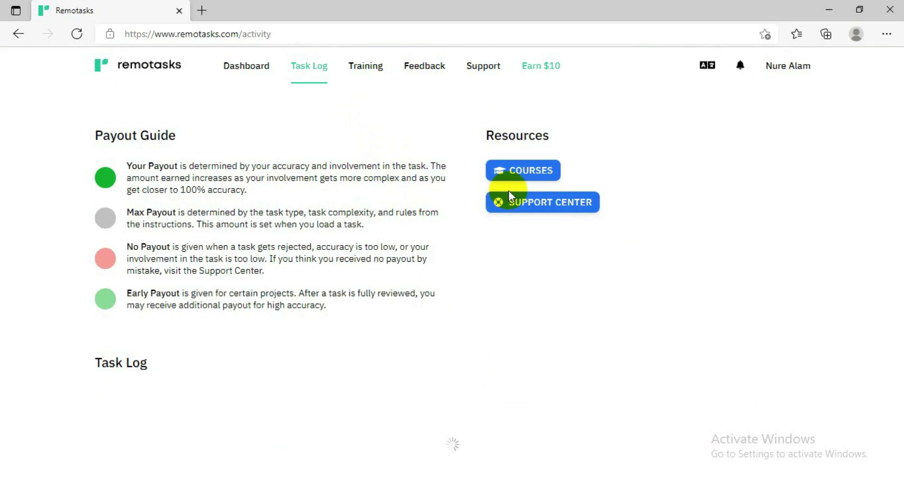
# Expand the Flamingo Bullets row and check the payout accuracy popups
pyautogui.scroll(-6, 392, 190)
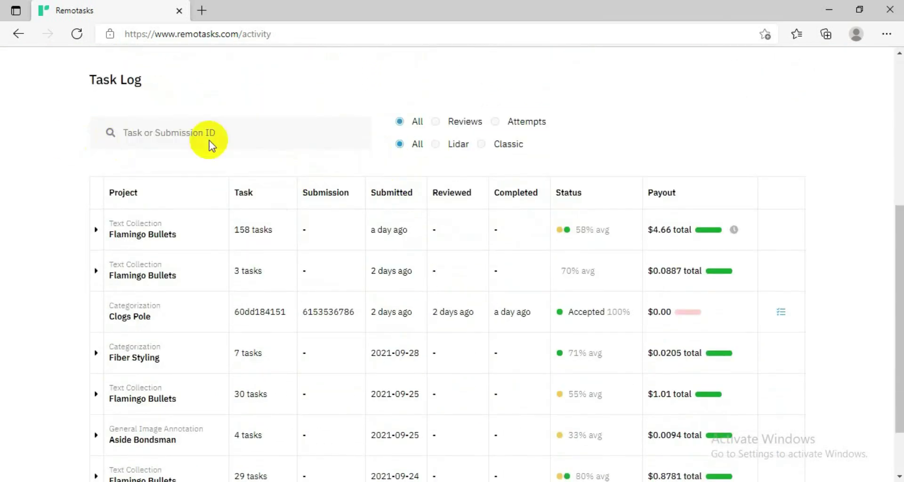
pyautogui.scroll(-1, 447, 156)
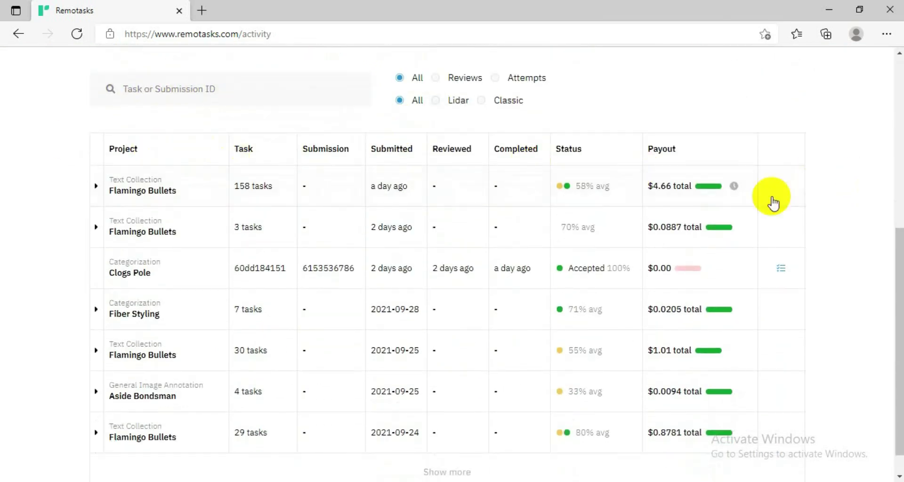
pyautogui.click(96, 188)
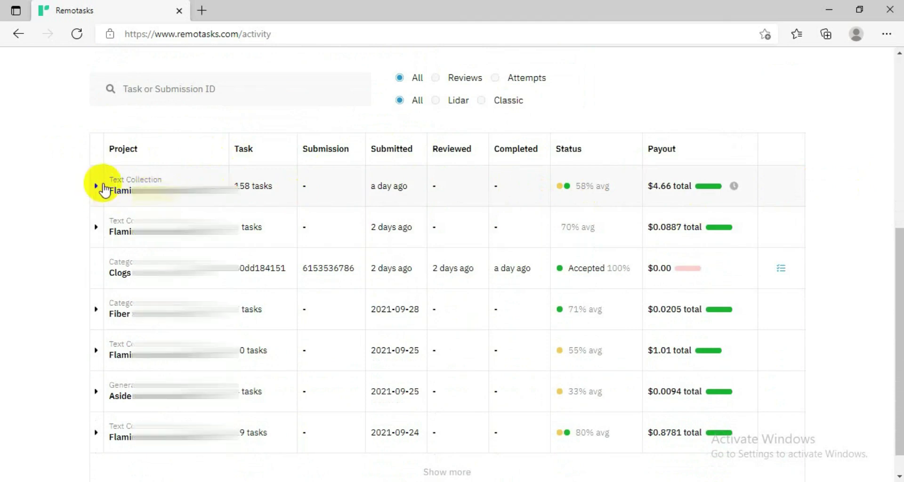
pyautogui.click(97, 188)
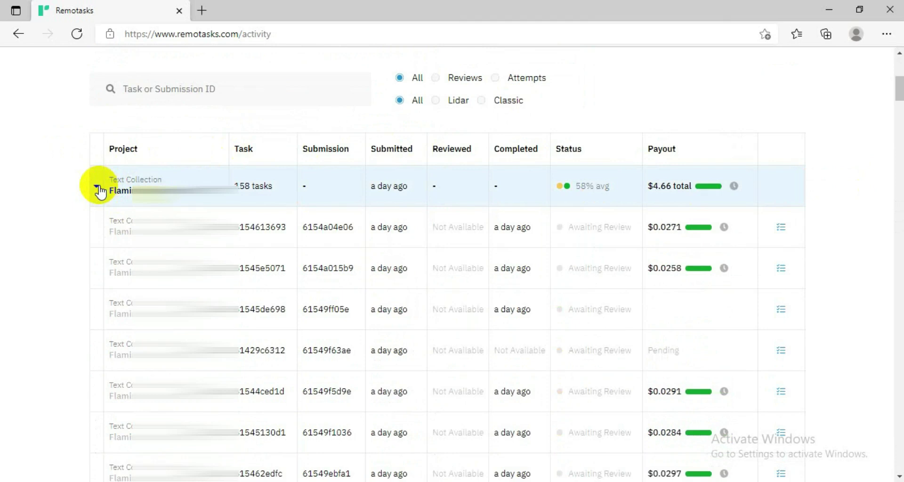
pyautogui.click(98, 188)
pyautogui.scroll(-1, 360, 211)
pyautogui.moveTo(739, 175)
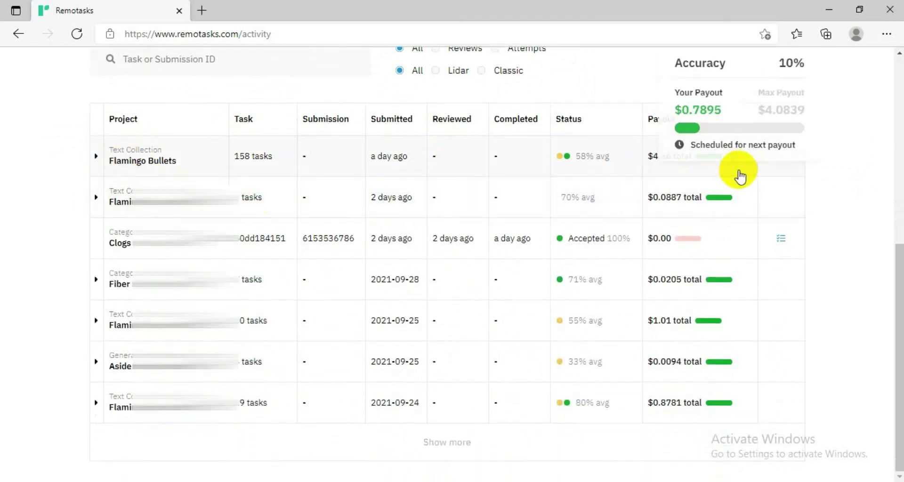
pyautogui.scroll(2, 753, 198)
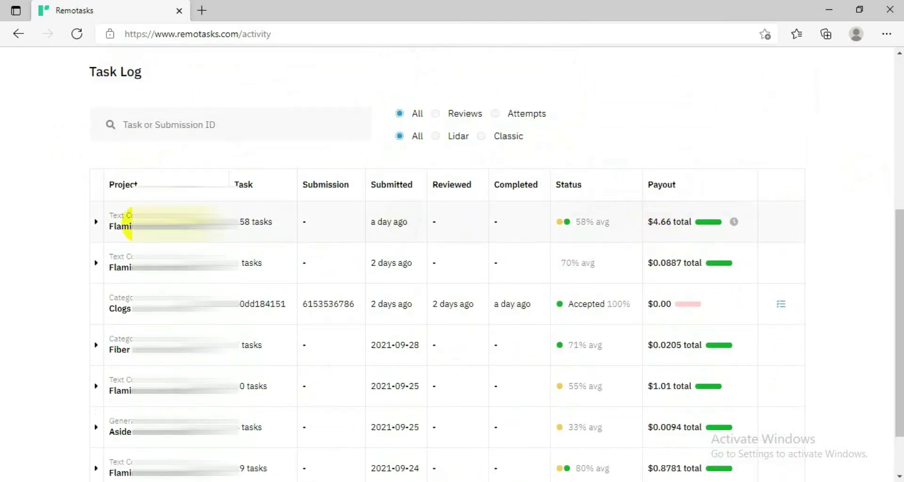
pyautogui.moveTo(667, 229)
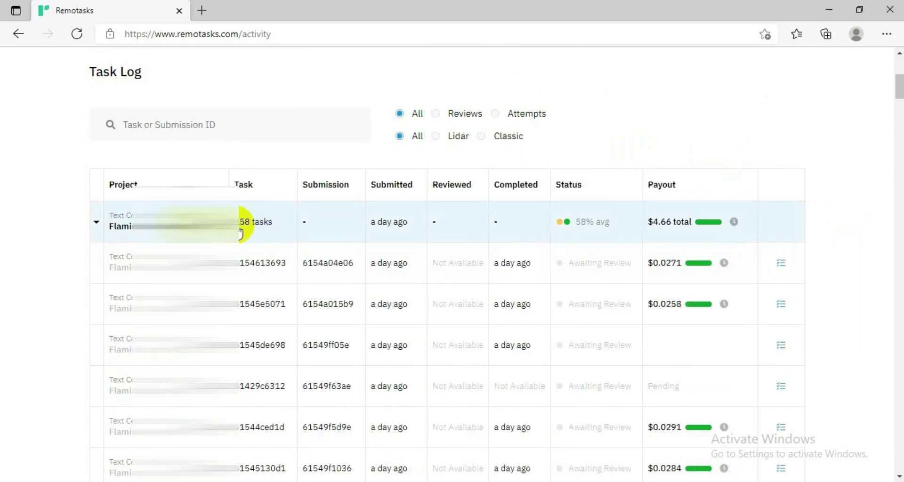
# Scroll through the task log reviewing each task's review status and payout
pyautogui.scroll(-9, 278, 249)
pyautogui.scroll(1, 784, 188)
pyautogui.scroll(3, 753, 191)
pyautogui.scroll(-7, 692, 175)
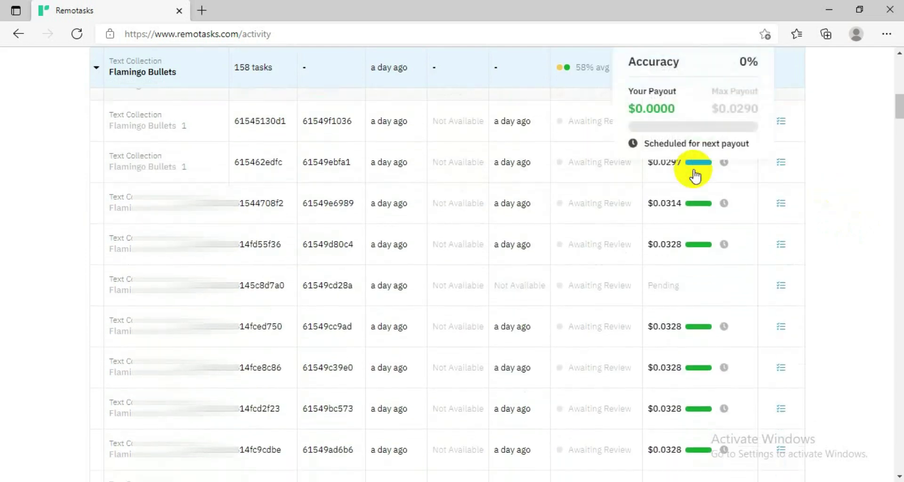
pyautogui.scroll(-3, 694, 175)
pyautogui.scroll(12, 696, 176)
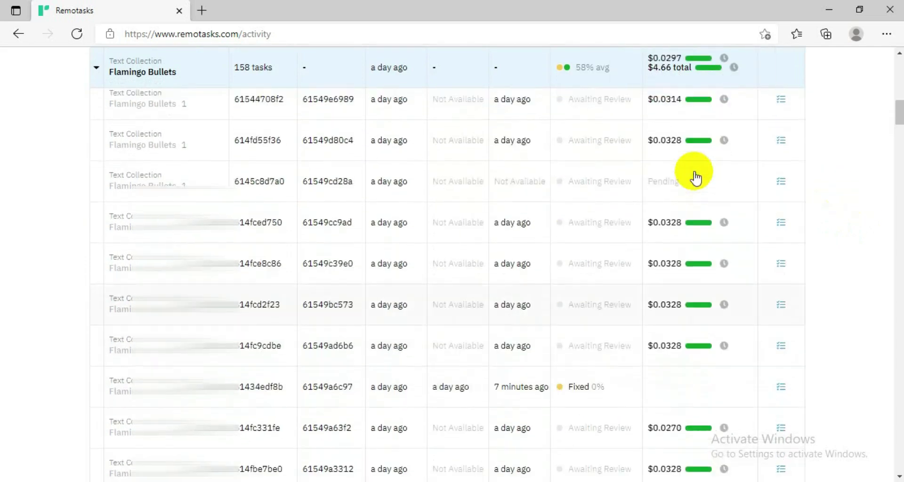
pyautogui.scroll(5, 695, 178)
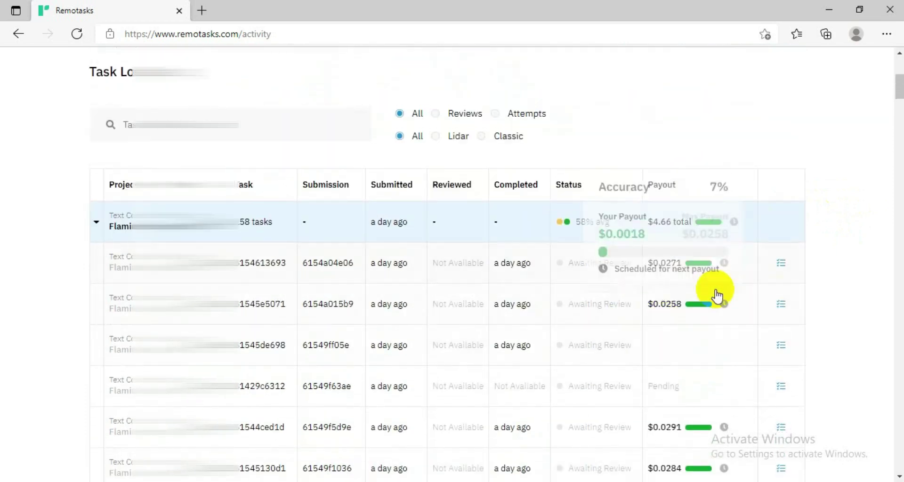
pyautogui.scroll(-1, 681, 345)
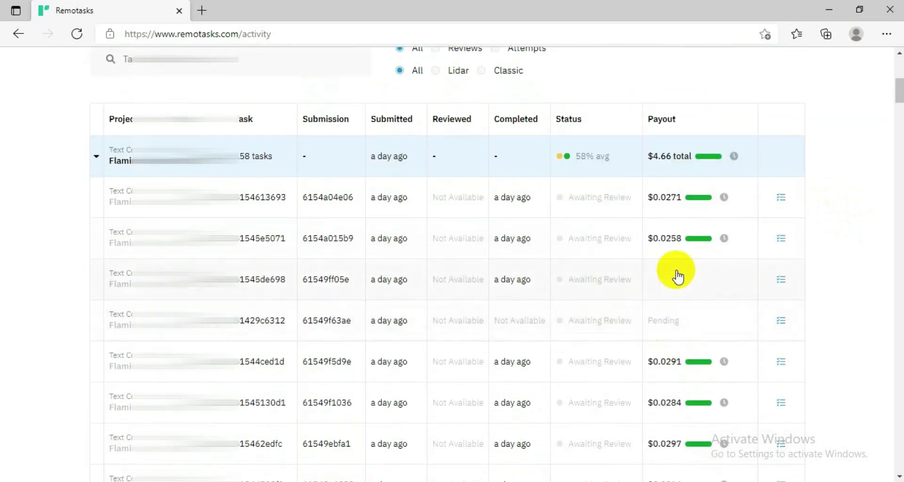
pyautogui.scroll(-8, 670, 311)
pyautogui.scroll(-1, 678, 311)
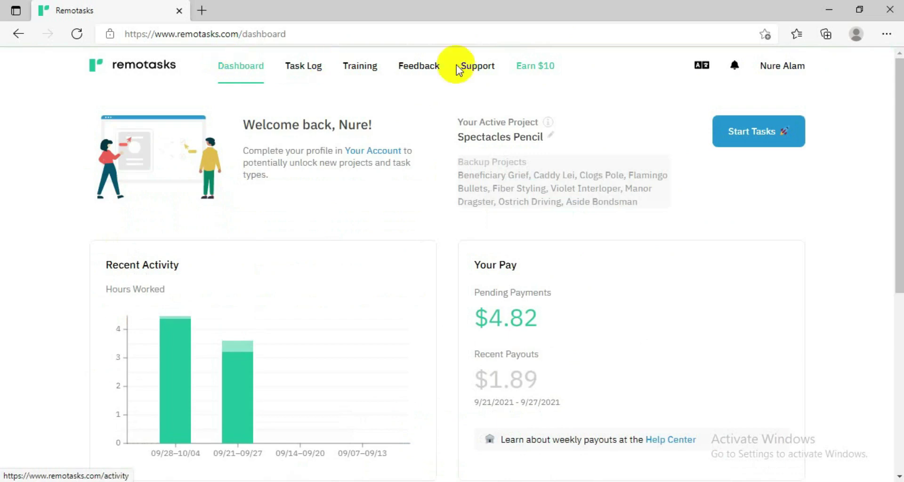
# Start tasks from the dashboard to bring up the Categorization Instructions
pyautogui.click(751, 134)
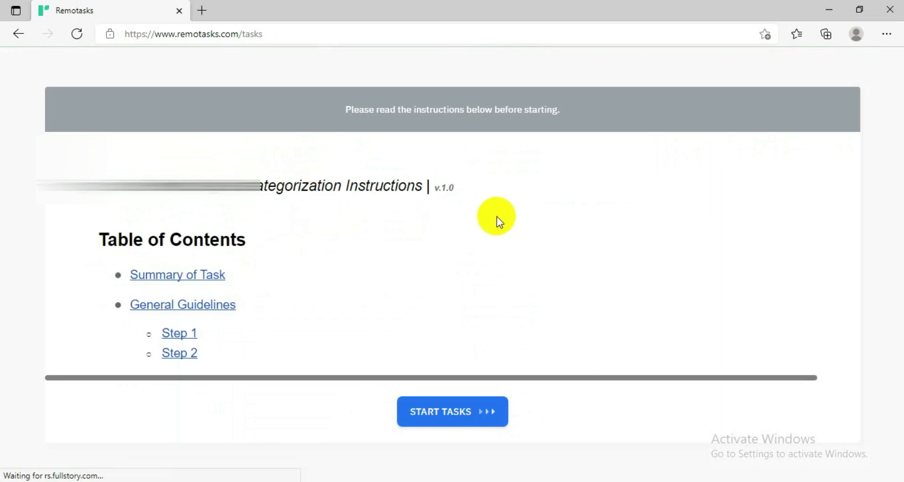
# Scroll through the Categorization Instructions and begin the first task
pyautogui.scroll(-2, 363, 284)
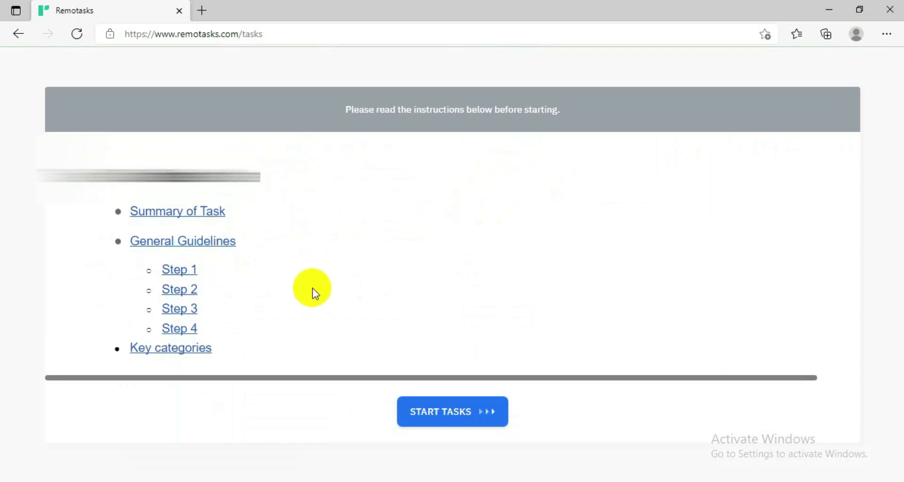
pyautogui.scroll(2, 341, 280)
pyautogui.scroll(-3, 583, 248)
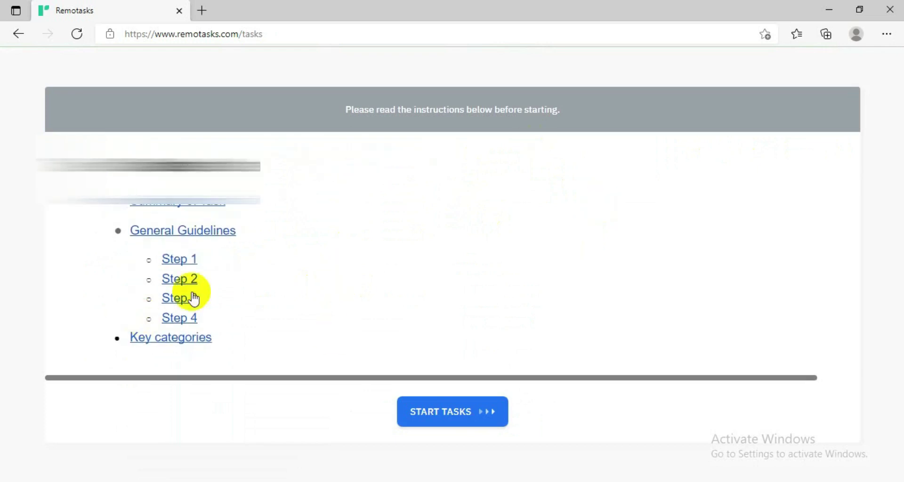
pyautogui.scroll(-3, 333, 218)
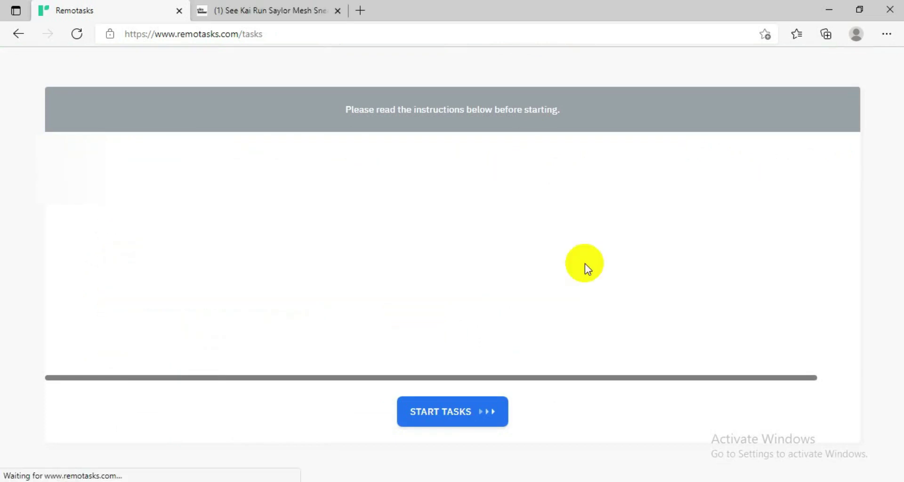
pyautogui.click(442, 413)
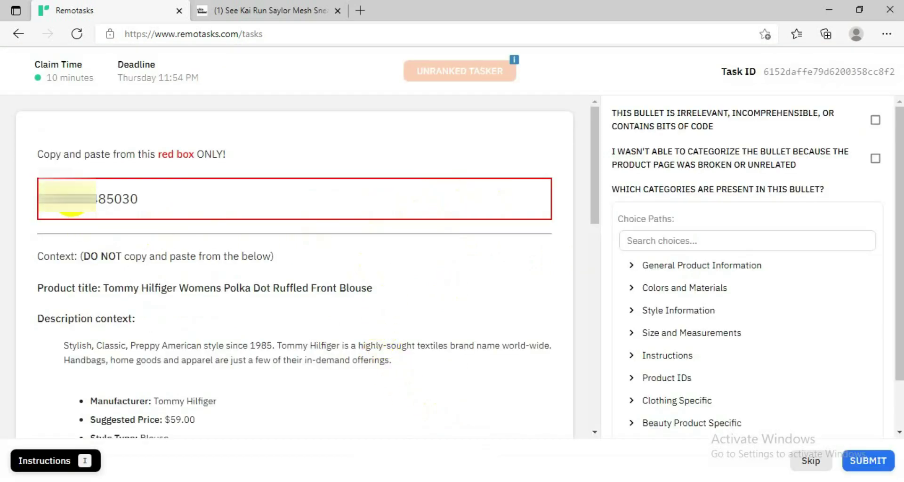
# Copy the product number shown in the red box
pyautogui.moveTo(75, 201); pyautogui.dragTo(142, 197)
pyautogui.rightClick(134, 202)
pyautogui.click(191, 214)
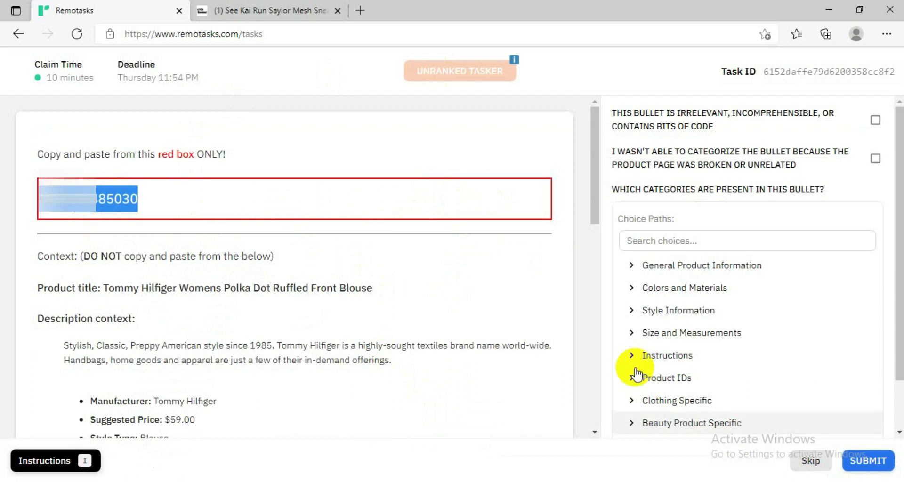
# Categorize the bullet as Product IDs > Product ID and confirm the choice
pyautogui.click(663, 389)
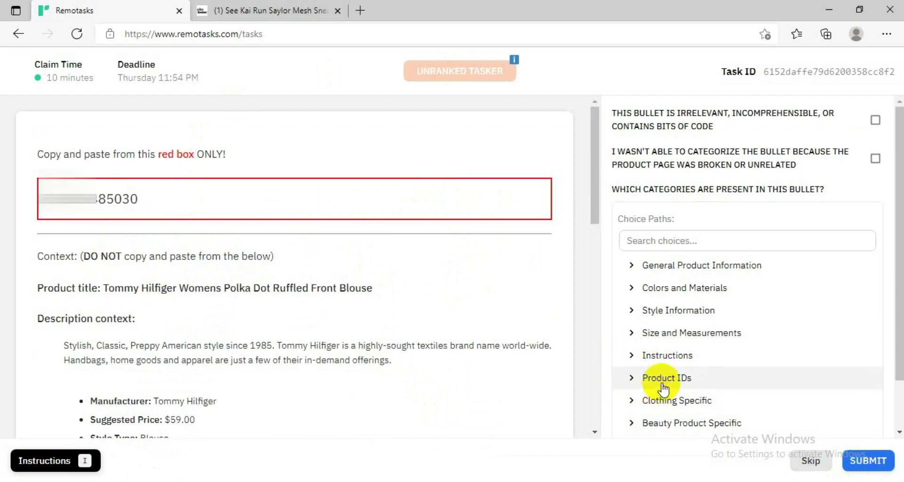
pyautogui.scroll(-2, 753, 360)
pyautogui.click(691, 347)
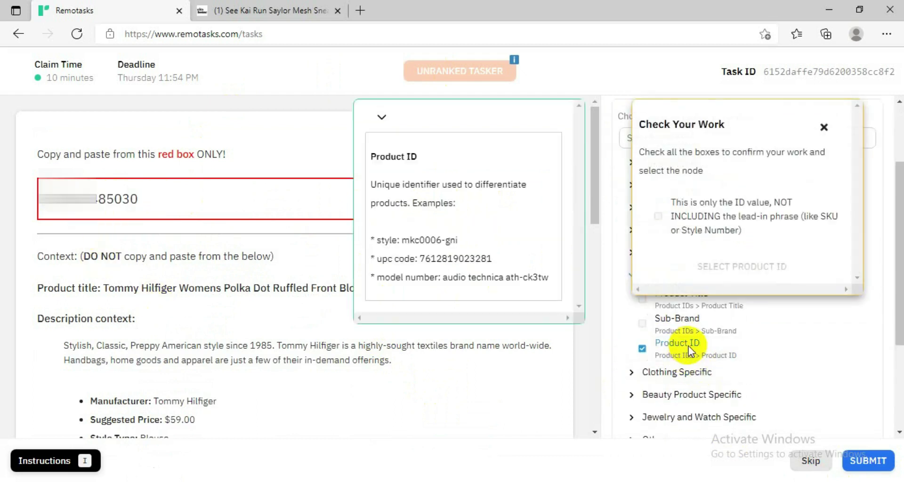
pyautogui.click(725, 266)
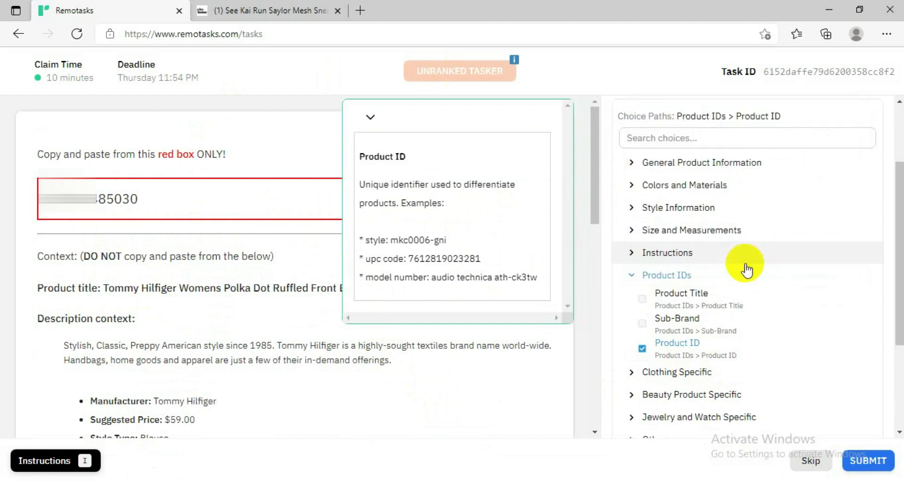
# Paste the copied number into the product ID field and submit the task
pyautogui.scroll(-3, 722, 373)
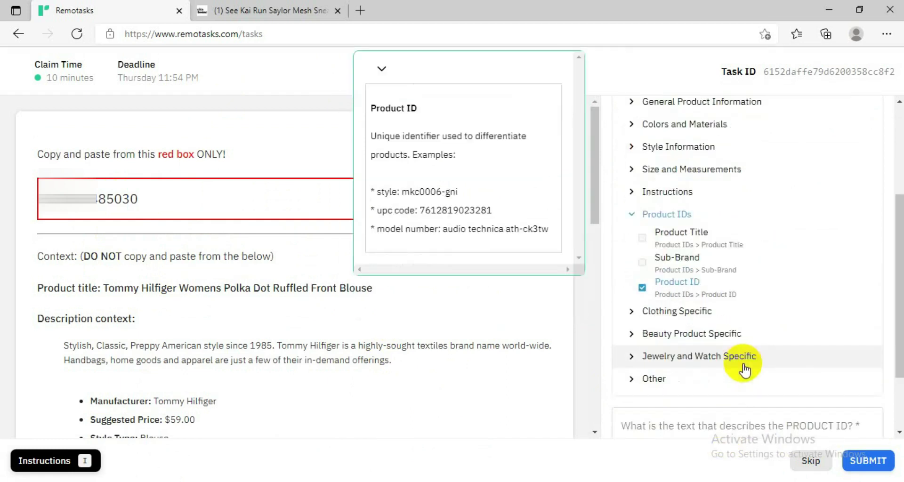
pyautogui.click(720, 337)
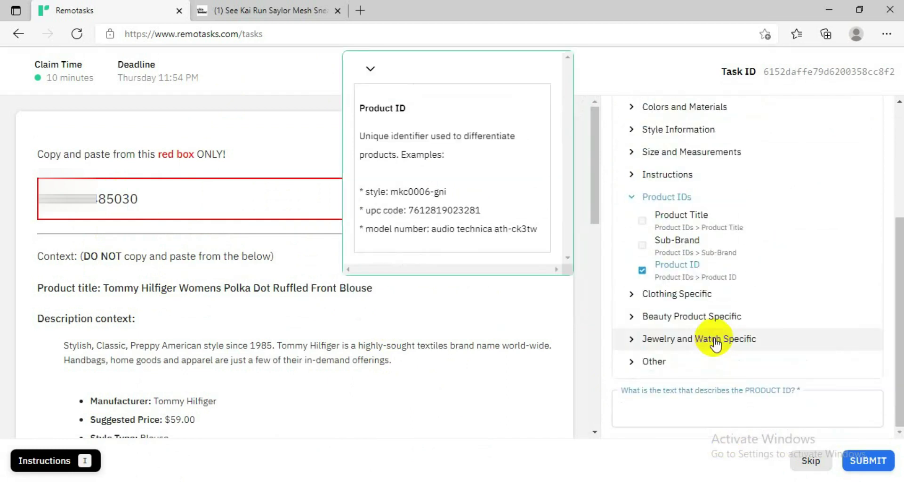
pyautogui.hotkey('ctrl', 'v')
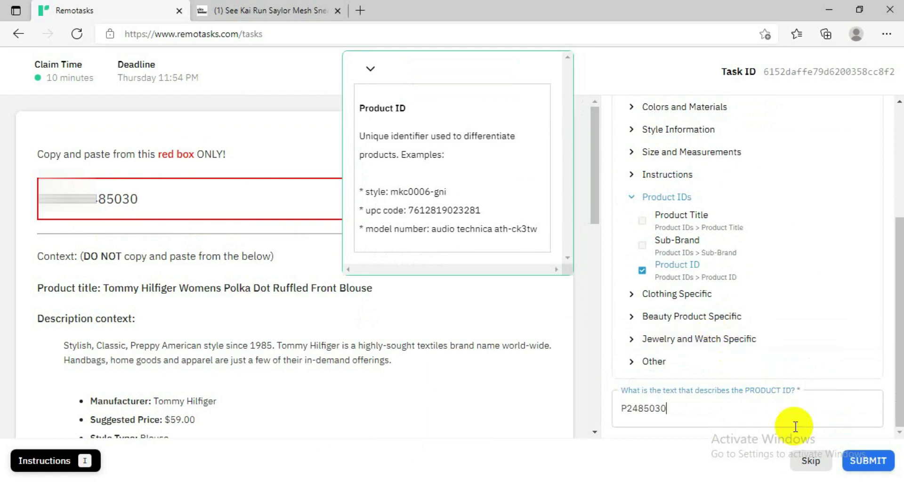
pyautogui.click(872, 463)
pyautogui.click(513, 104)
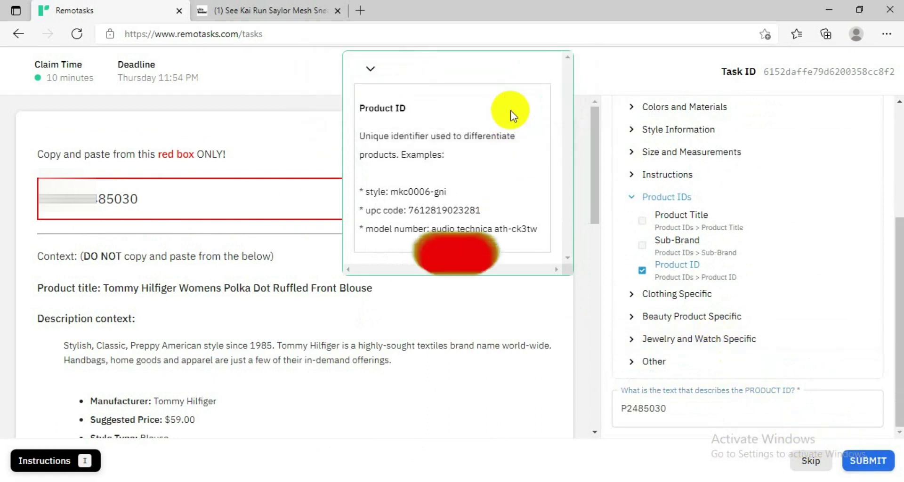